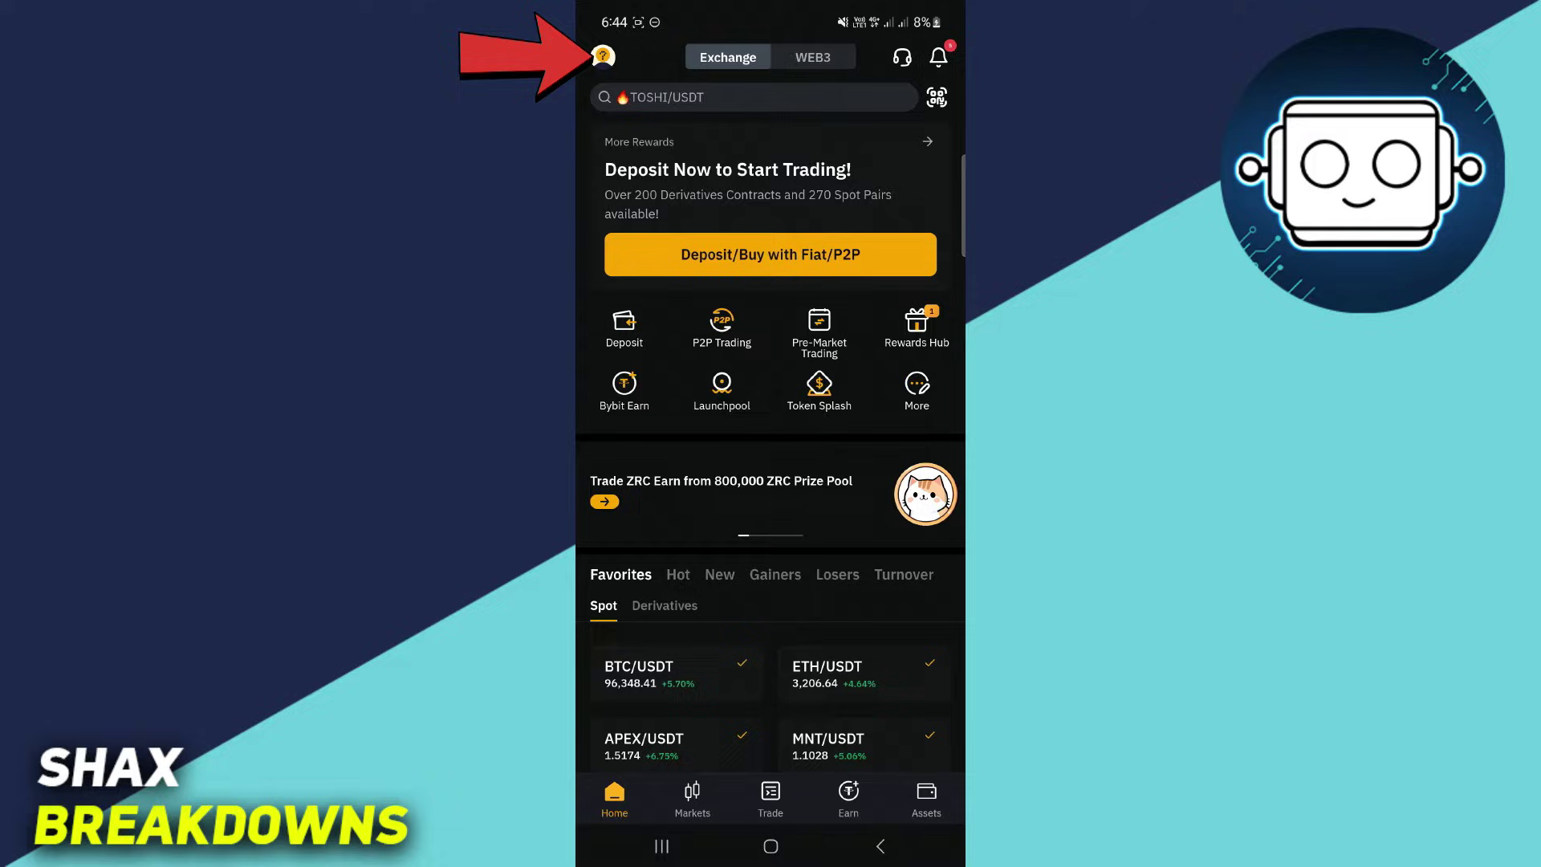
# View the account profile and the New Avatar choices without changing the avatar.
pyautogui.click(602, 56)
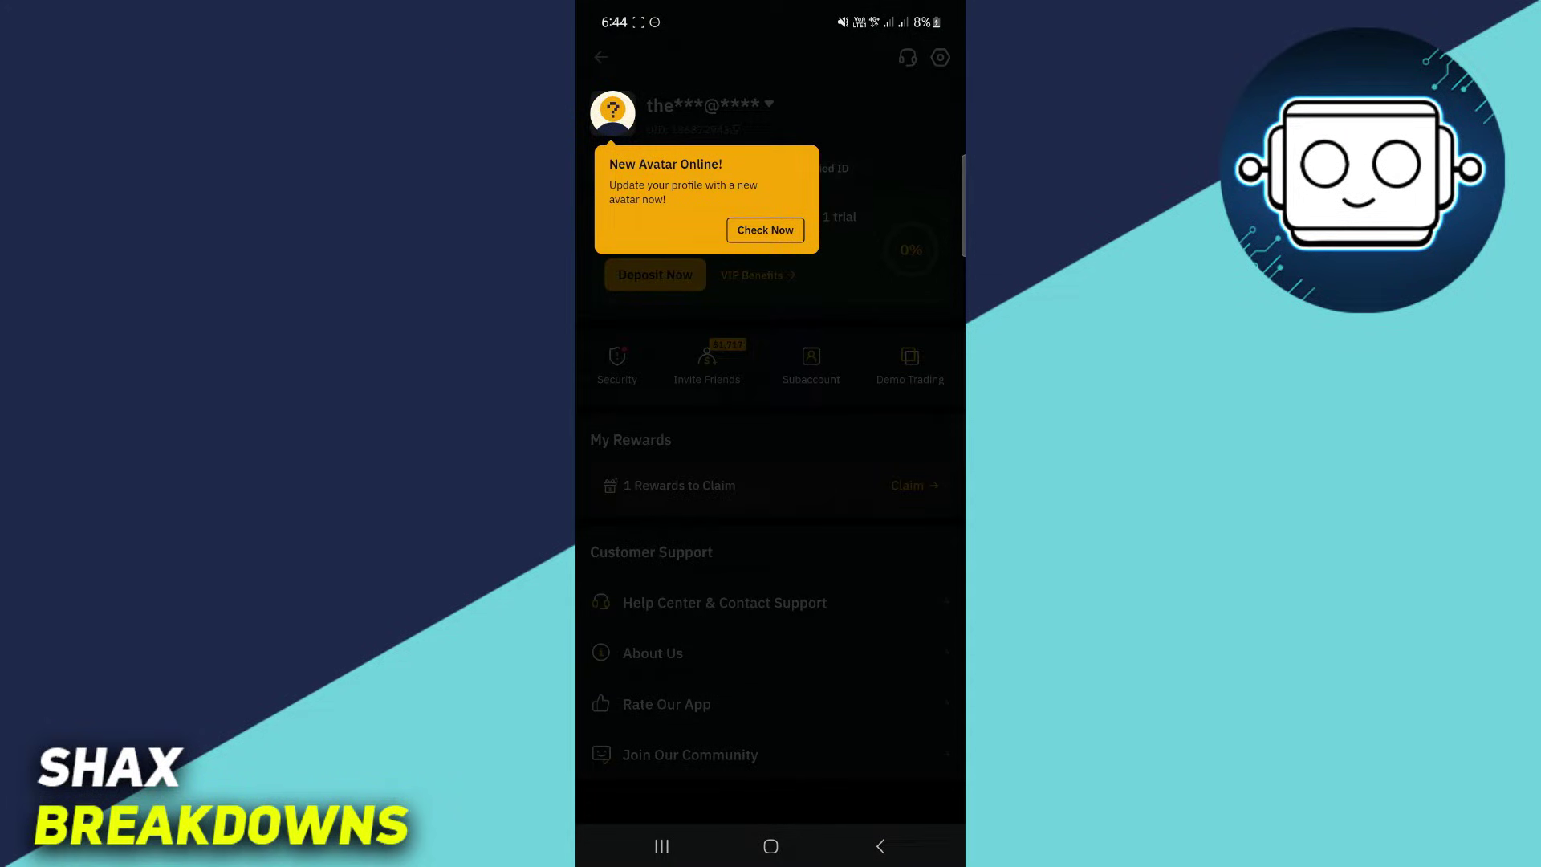
pyautogui.click(765, 229)
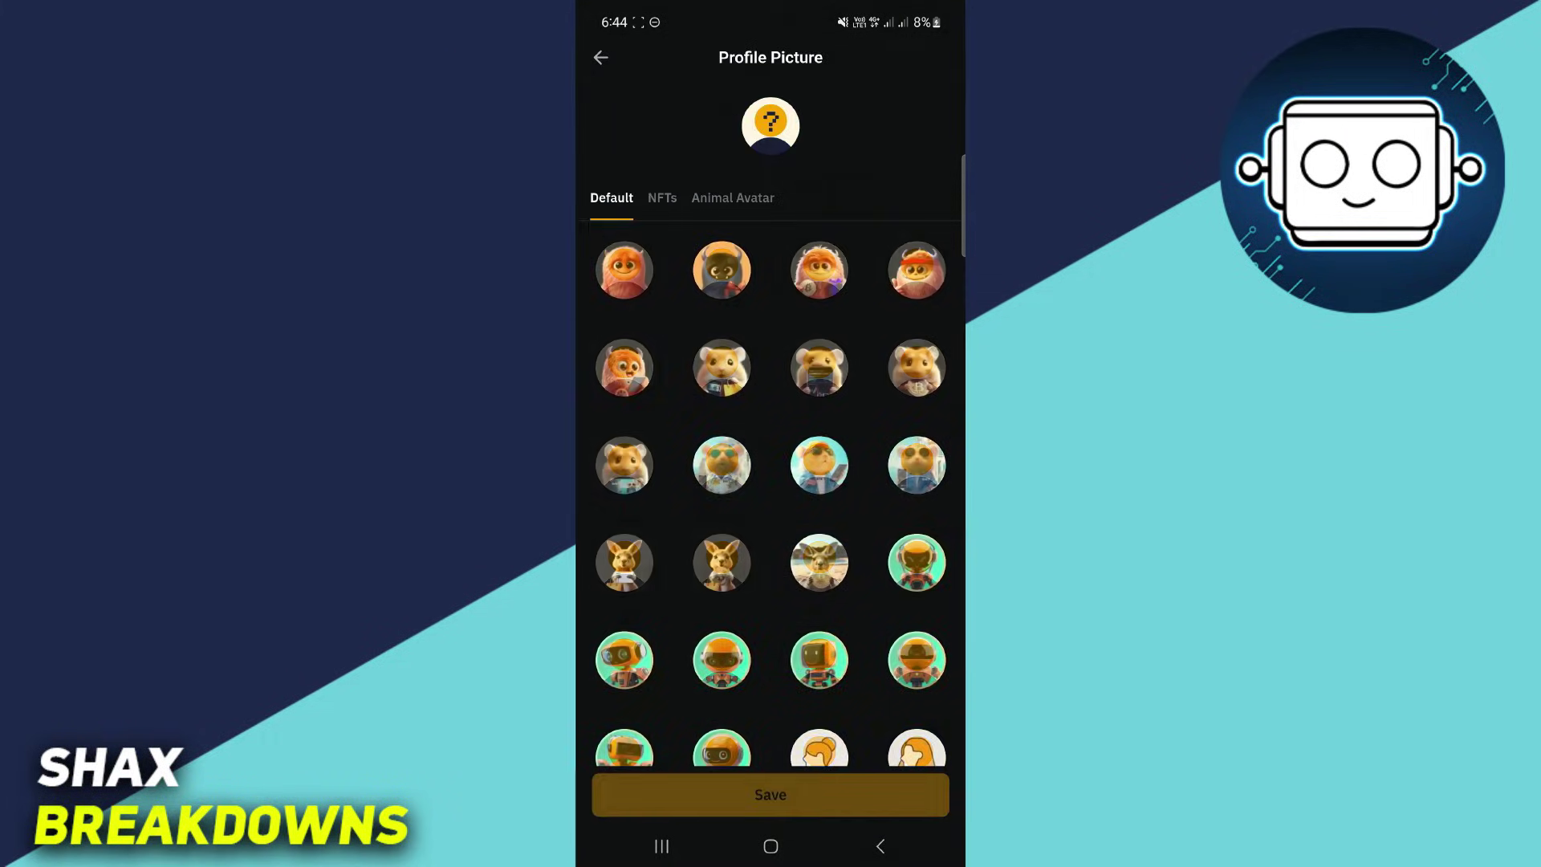
pyautogui.click(598, 56)
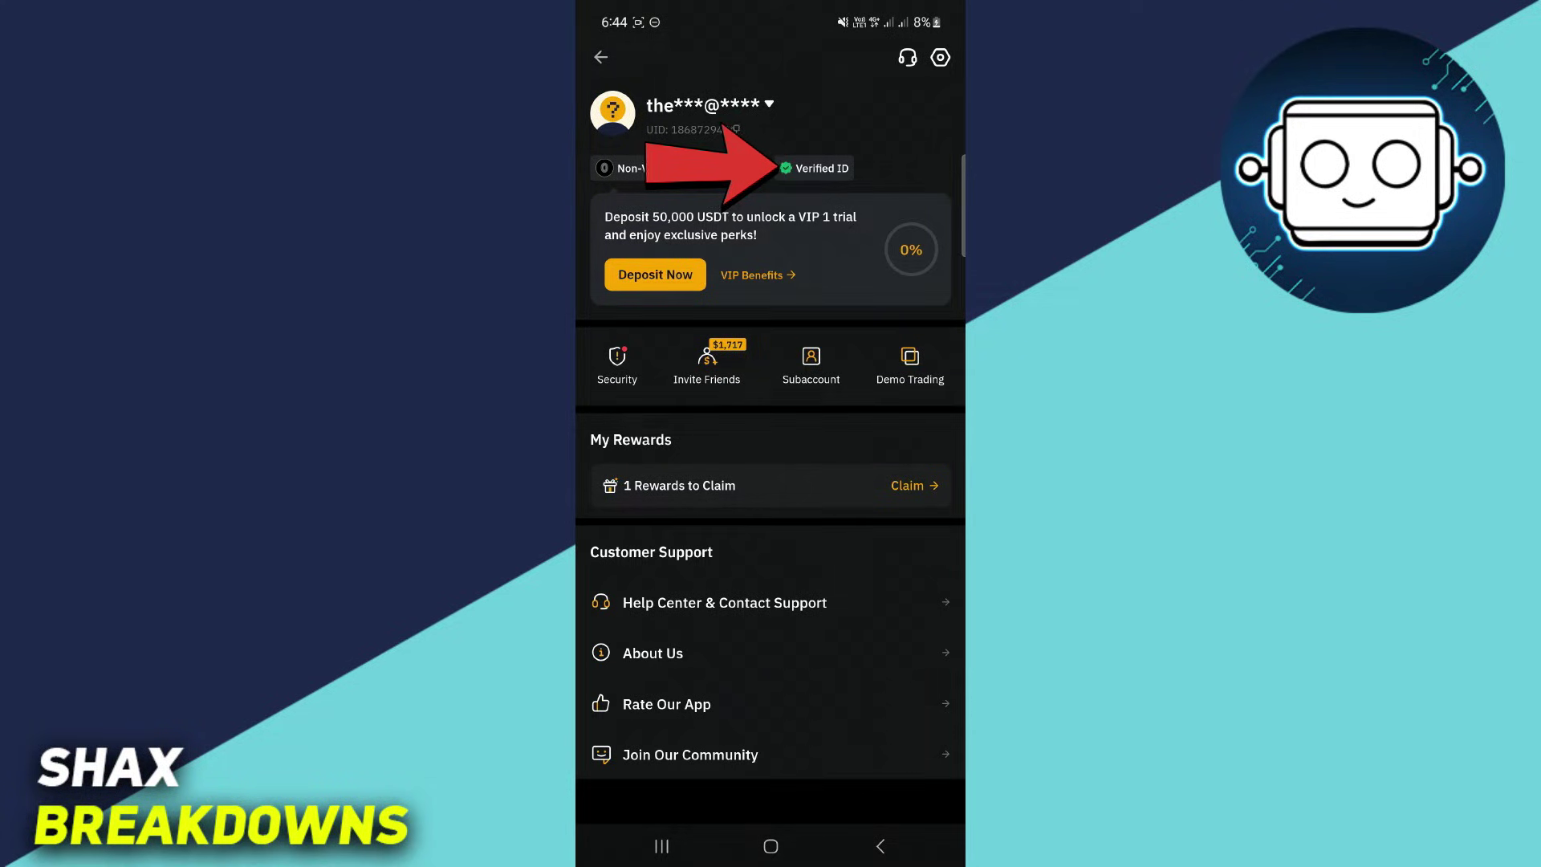
# View Identity Verification details from the Verified ID badge, showing Standard level.
pyautogui.click(813, 168)
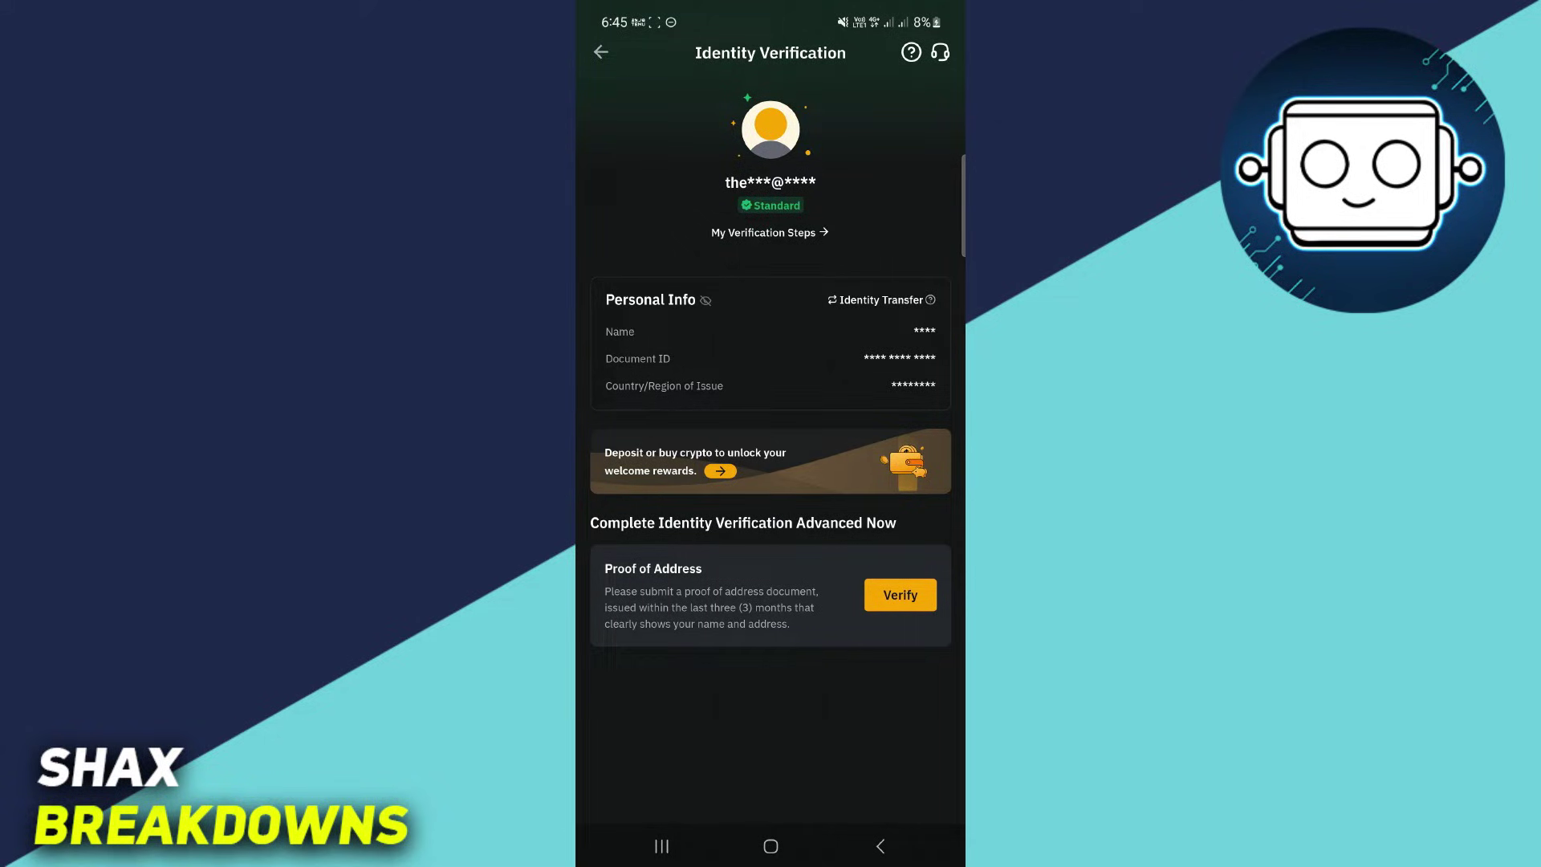
# Start Proof of Address verification and review the accepted document types.
pyautogui.click(899, 595)
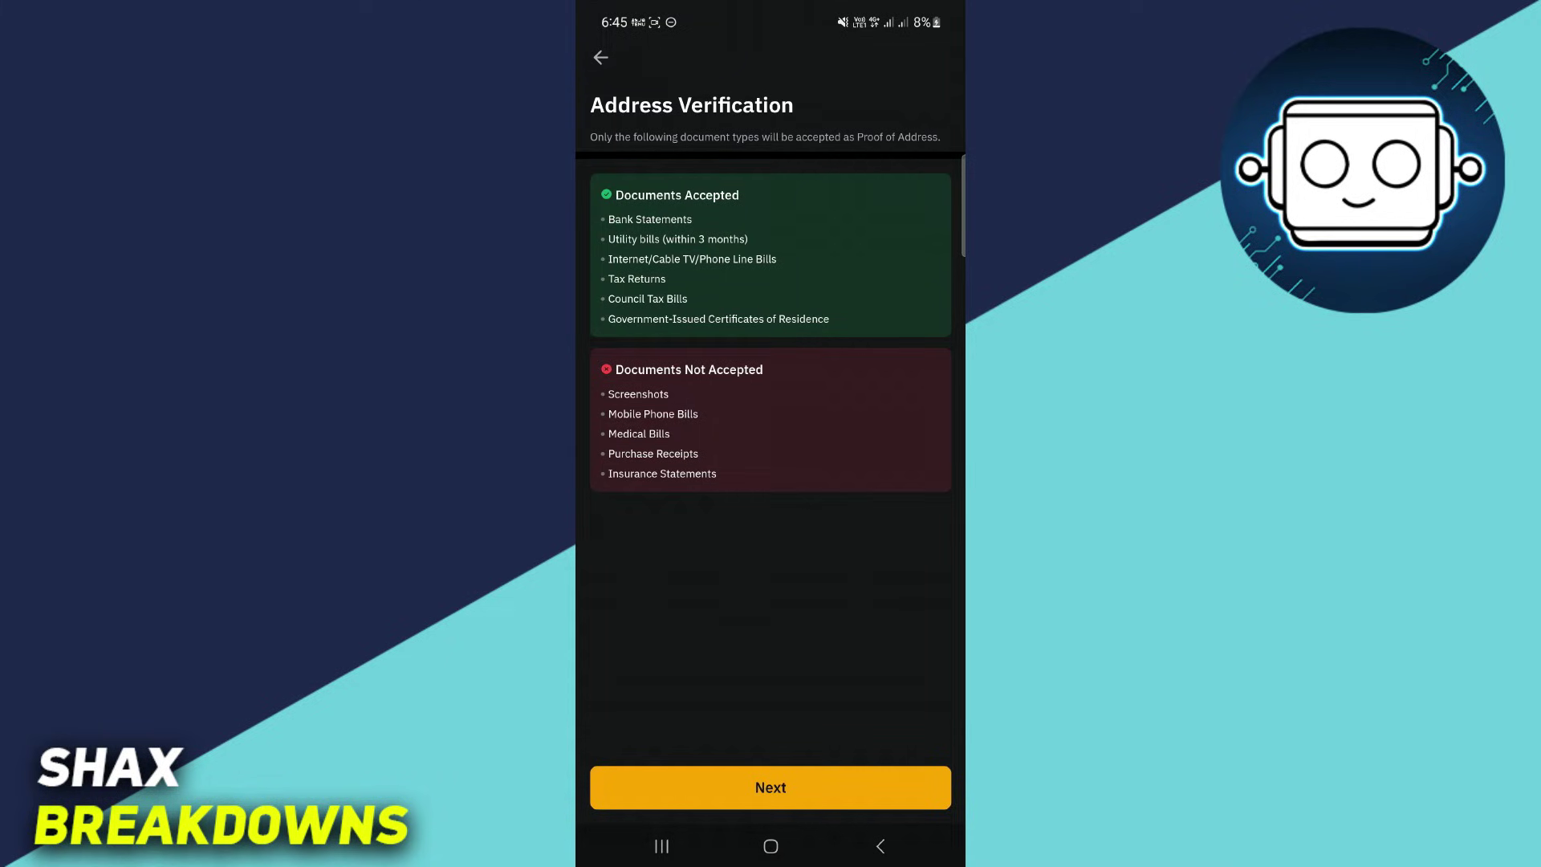
# Continue into the Sumsub flow and photograph the proof-of-address document.
pyautogui.click(771, 788)
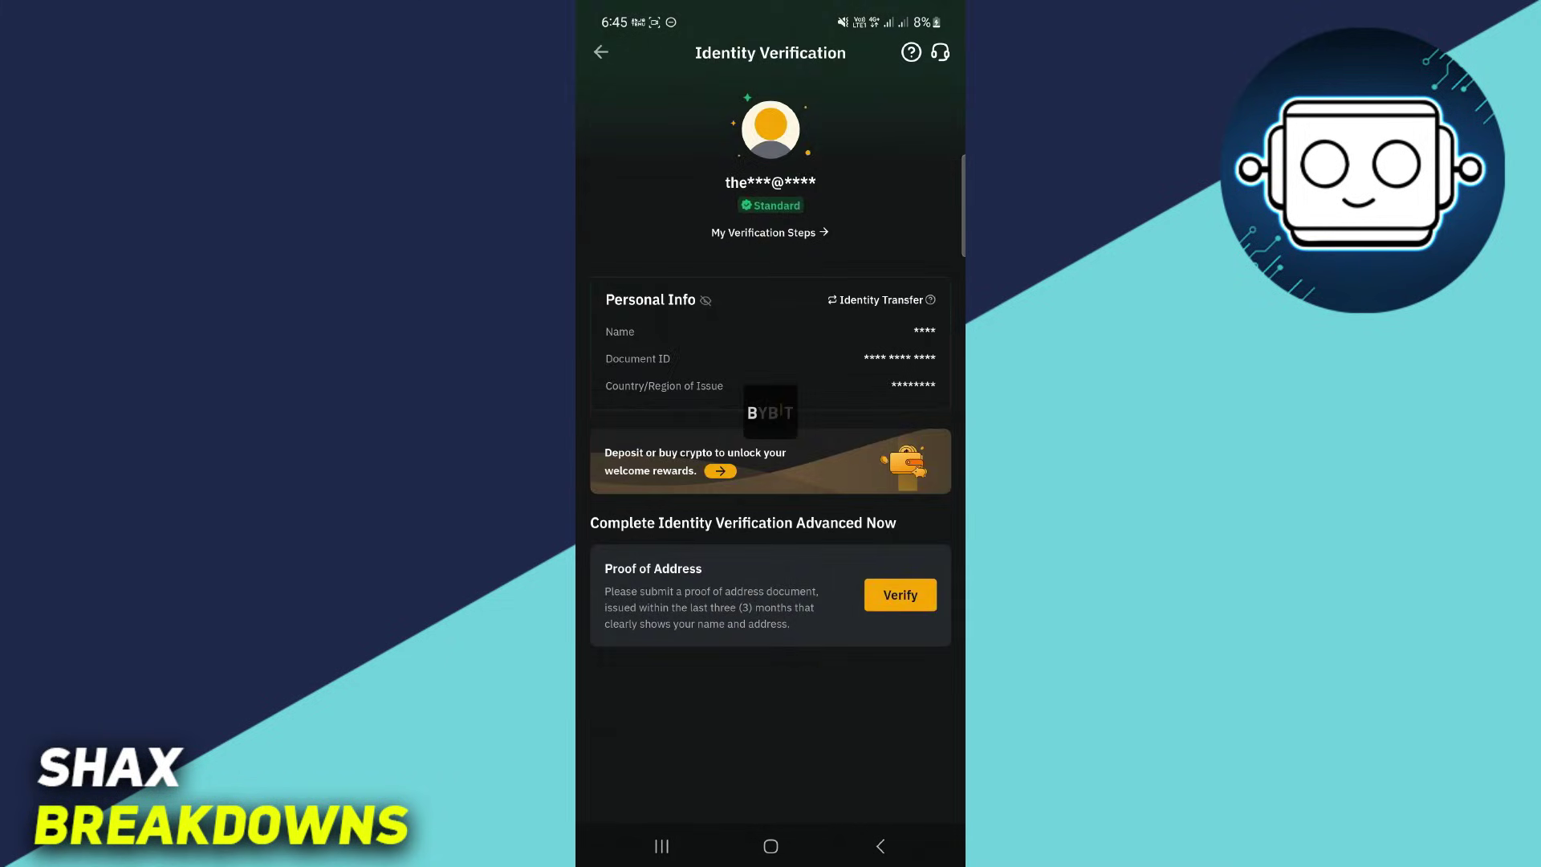
pyautogui.click(900, 595)
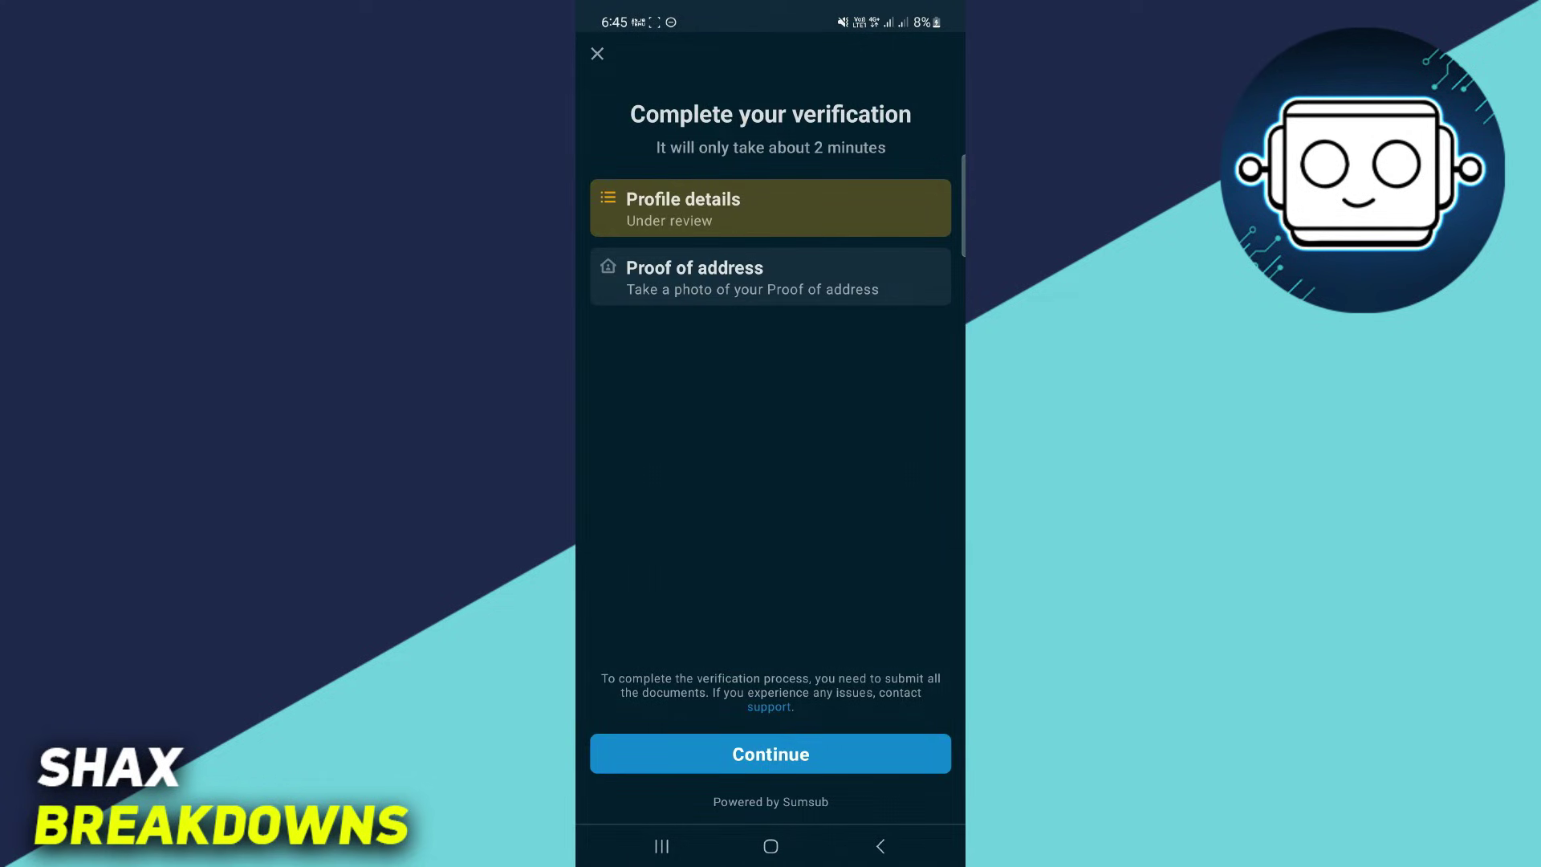
pyautogui.click(771, 754)
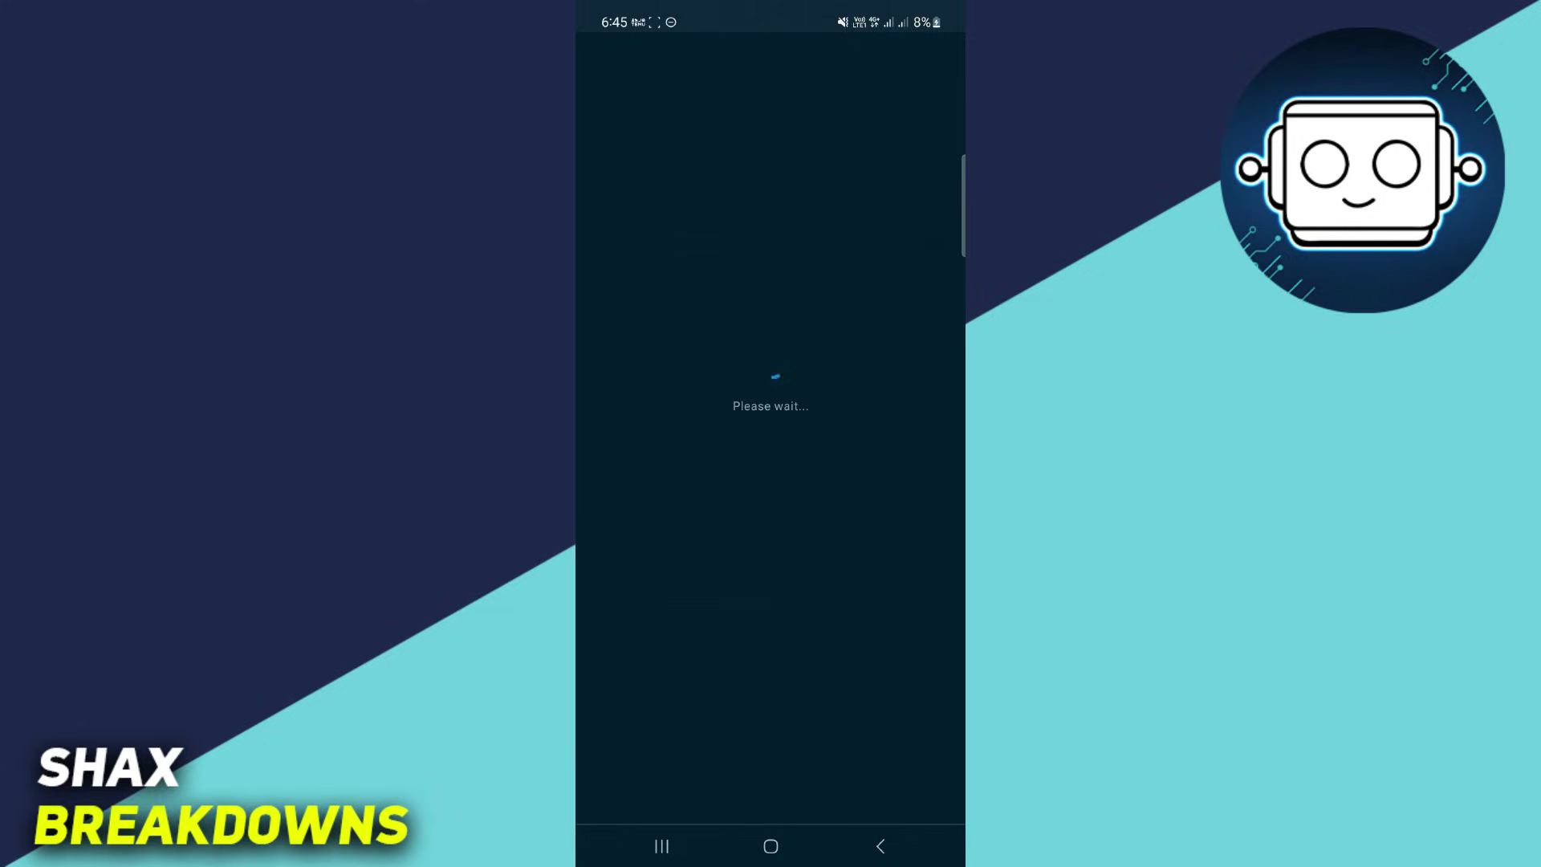
pyautogui.click(770, 639)
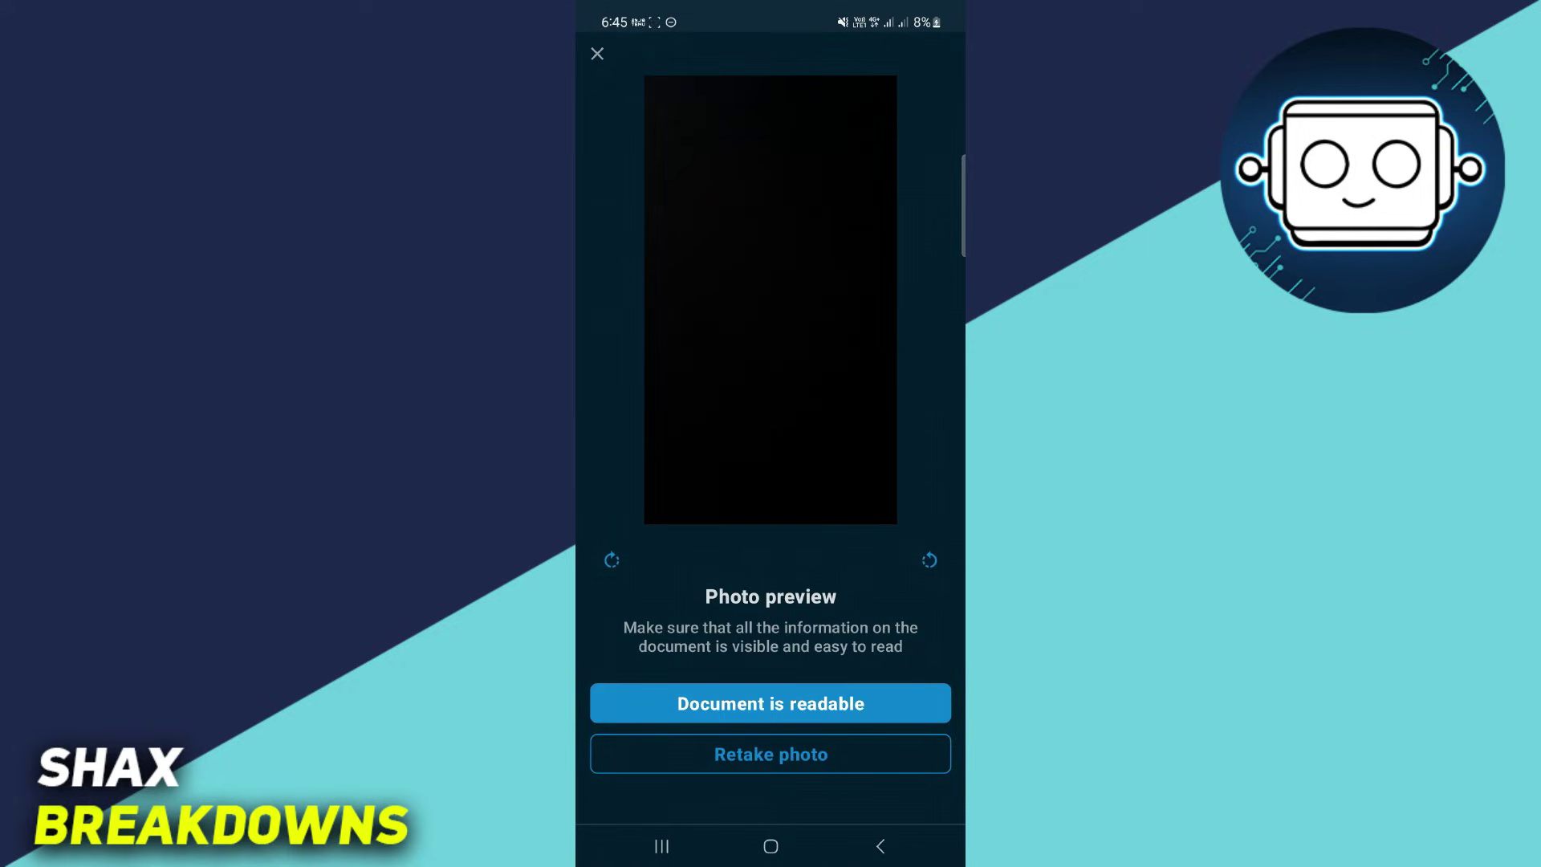
# Confirm the photo is readable, submit it, and return to Identity Verification.
pyautogui.click(772, 703)
pyautogui.click(881, 847)
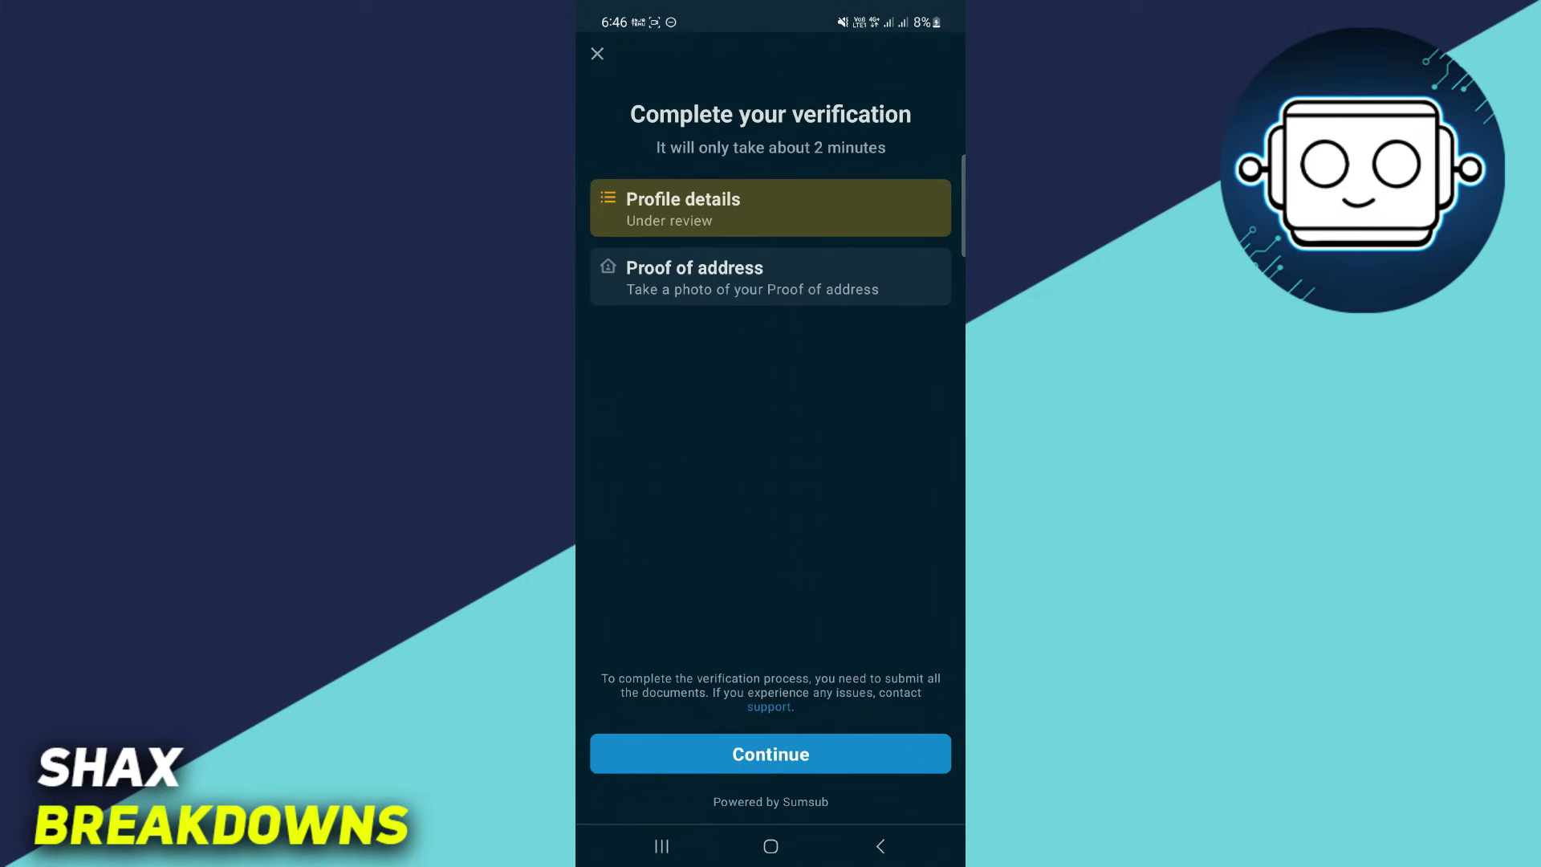
pyautogui.click(880, 846)
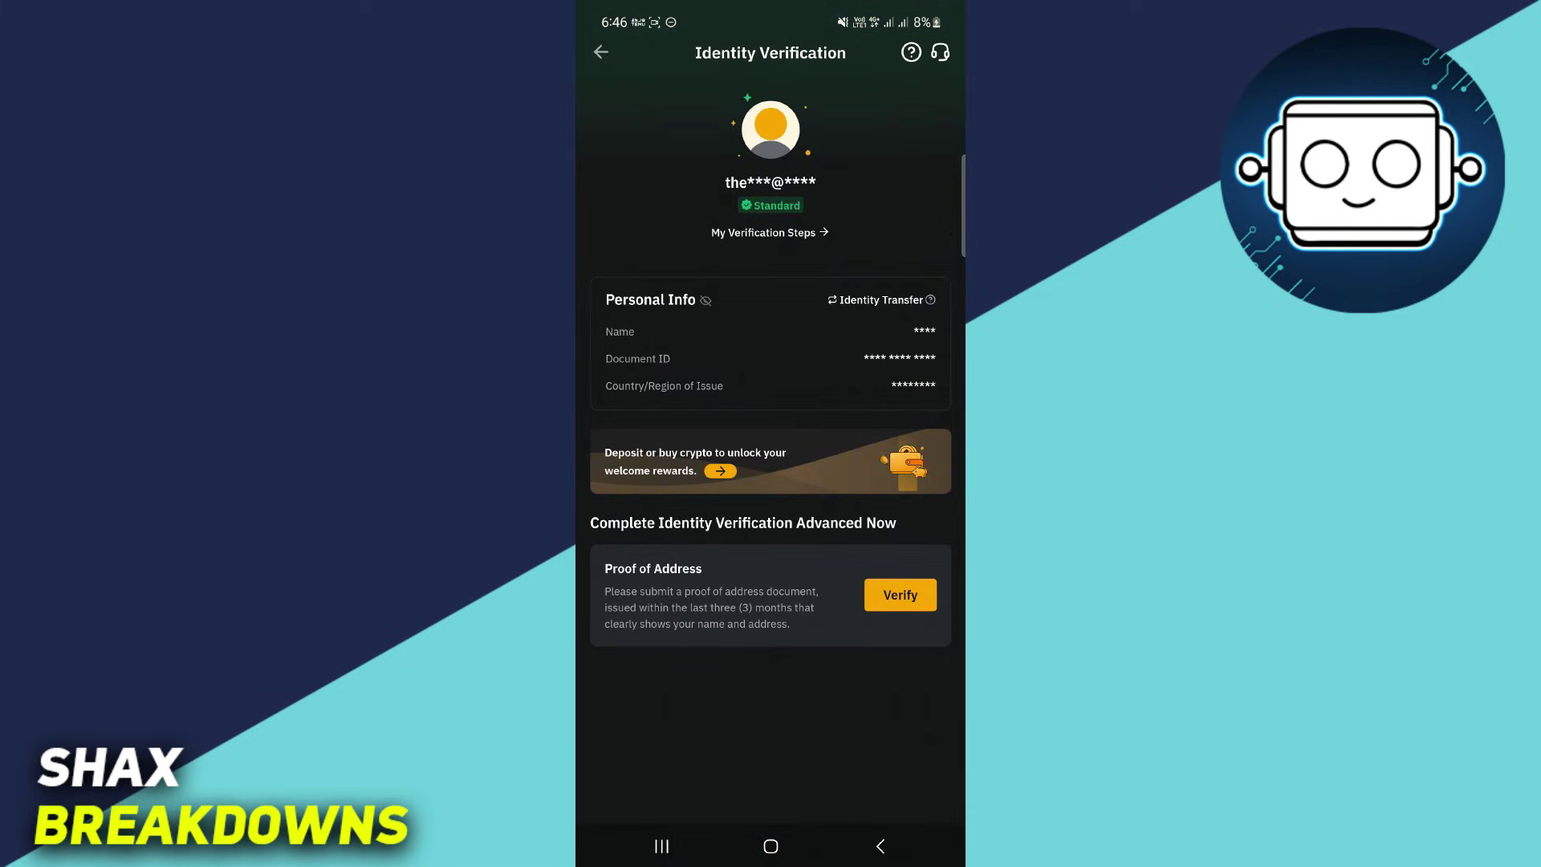